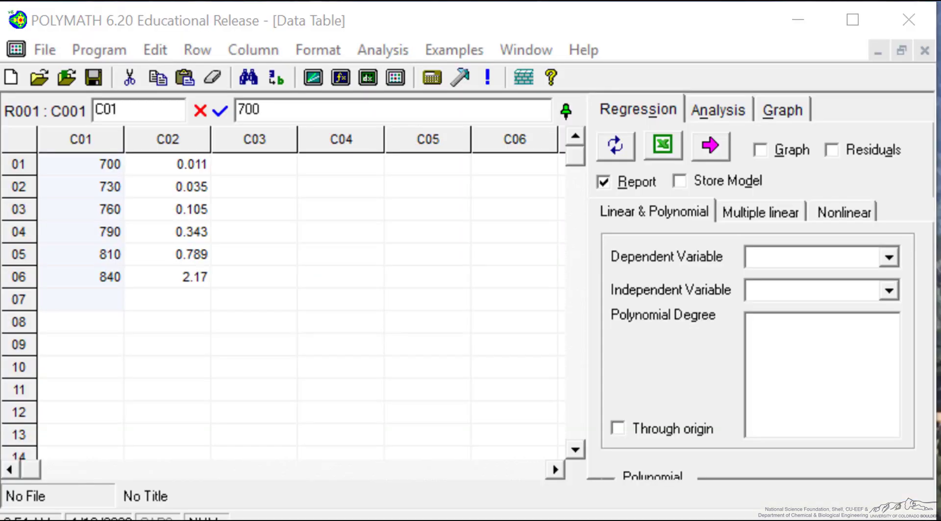
Rename data column C01 to T and column C02 to k.
click(109, 49)
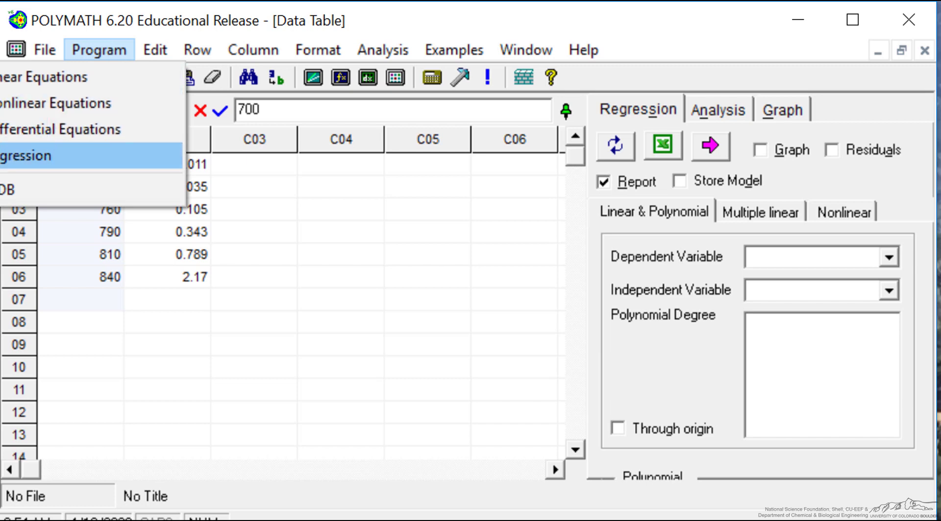
click(73, 256)
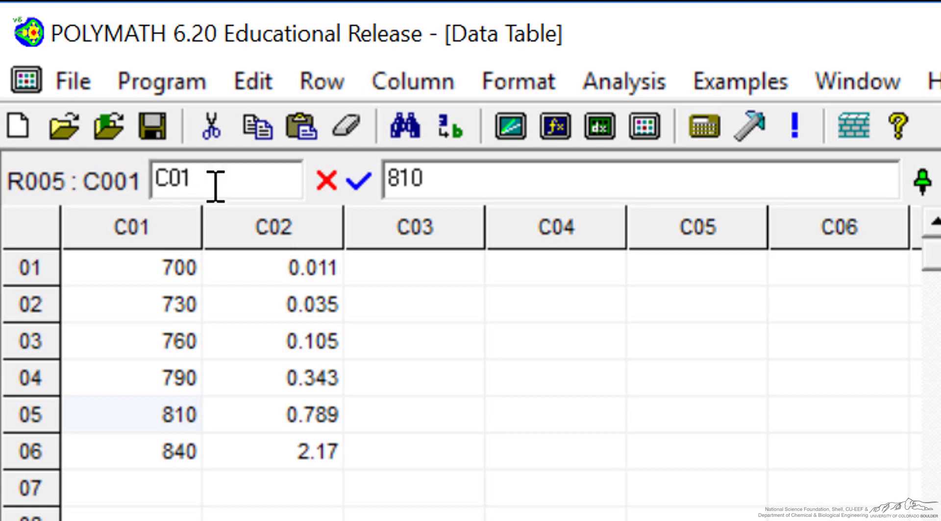
double_click(226, 174)
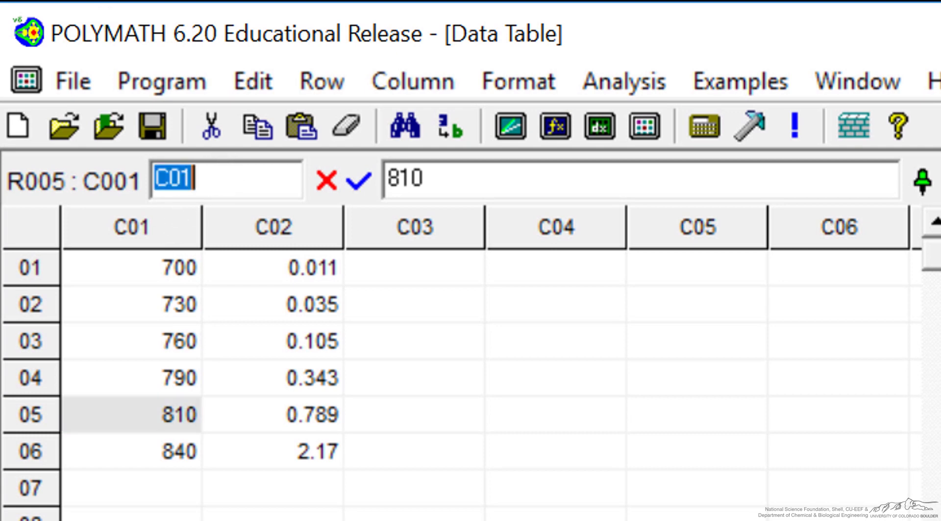
text(T)
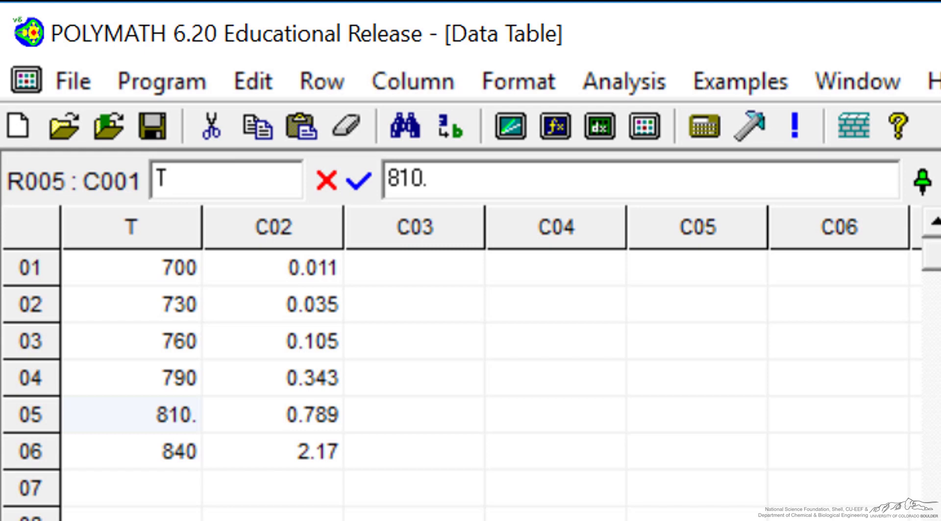
click(286, 227)
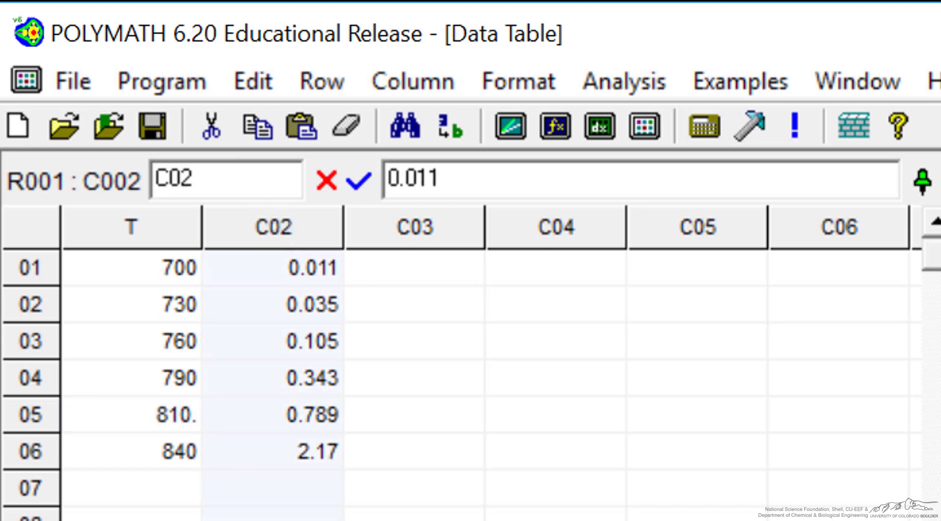
double_click(215, 180)
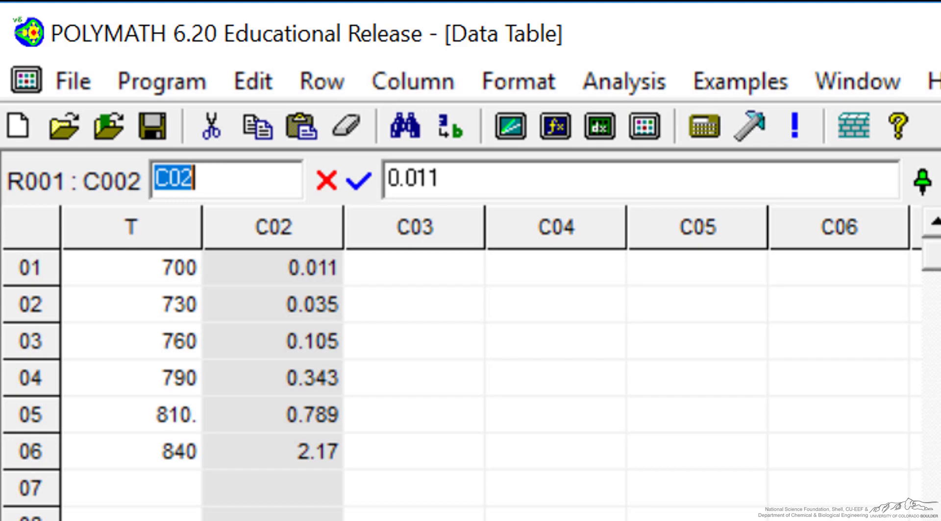
text(k)
key(Return)
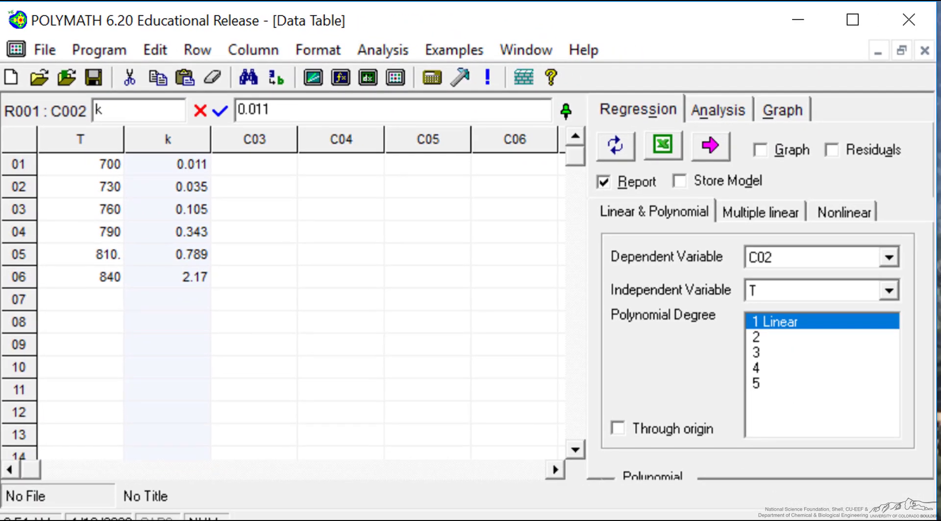
Enter the nonlinear model k=ko*EXP(-E*(1/T-1/770)/8.314) with initial guesses ko 0.2 and E 100000.
click(853, 214)
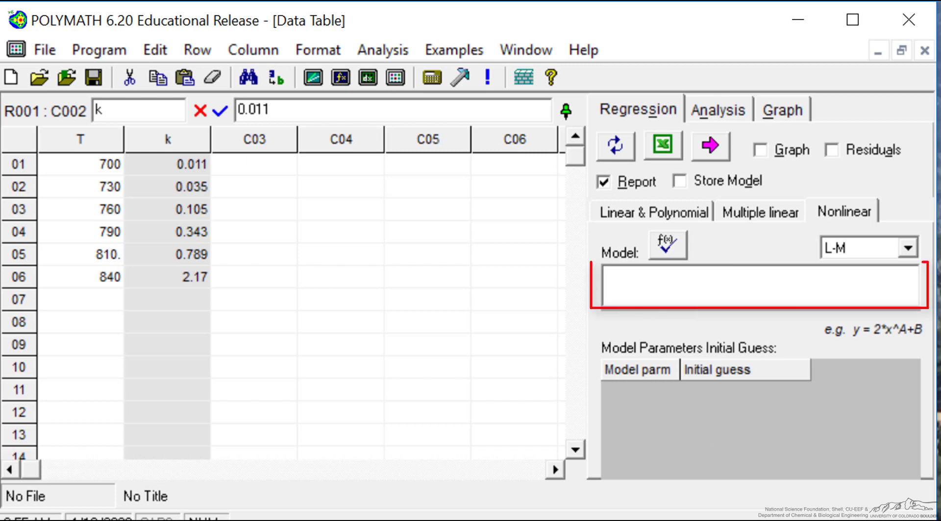
text(k=ko*EXP(-E*(1/T-1/770)/8.314))
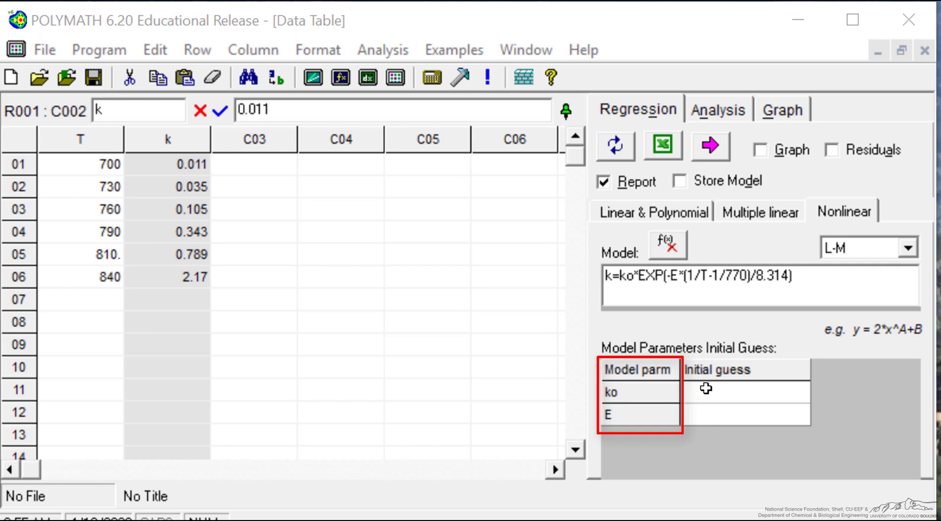
click(735, 392)
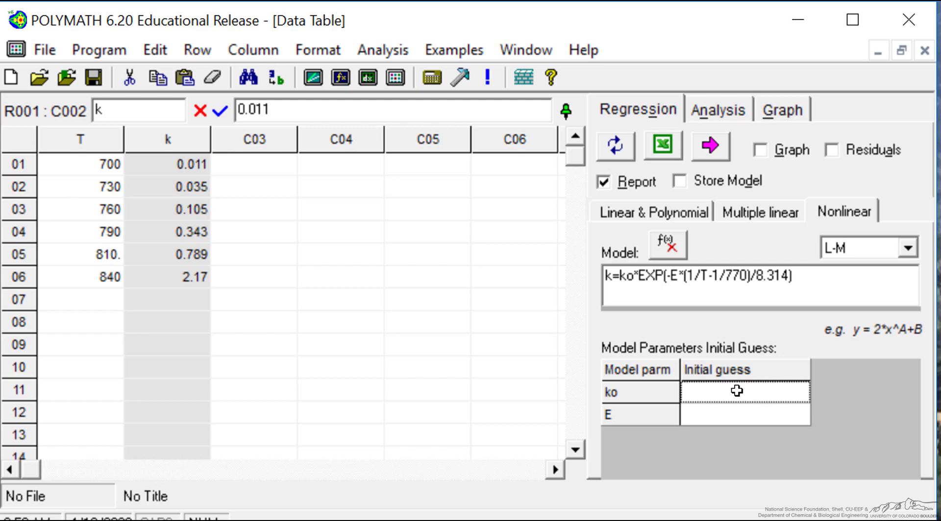
text(0.2)
click(713, 415)
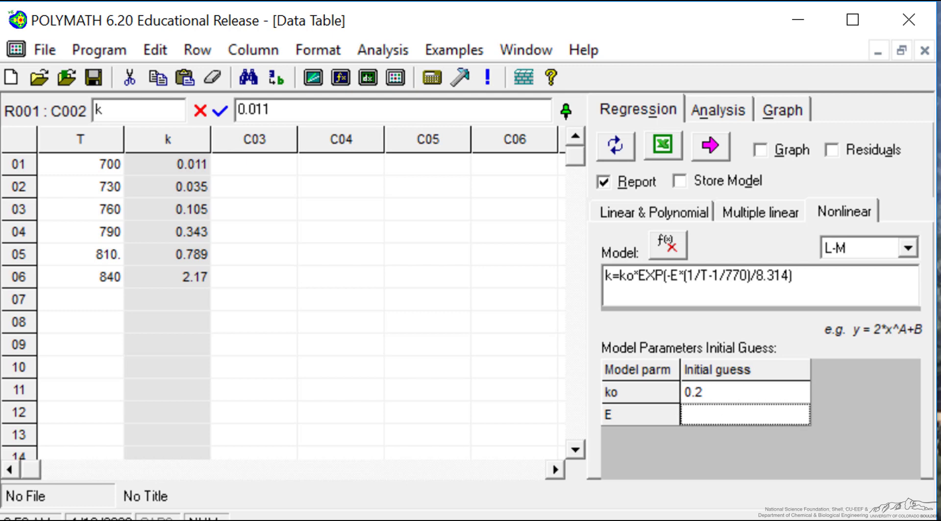
text(100000)
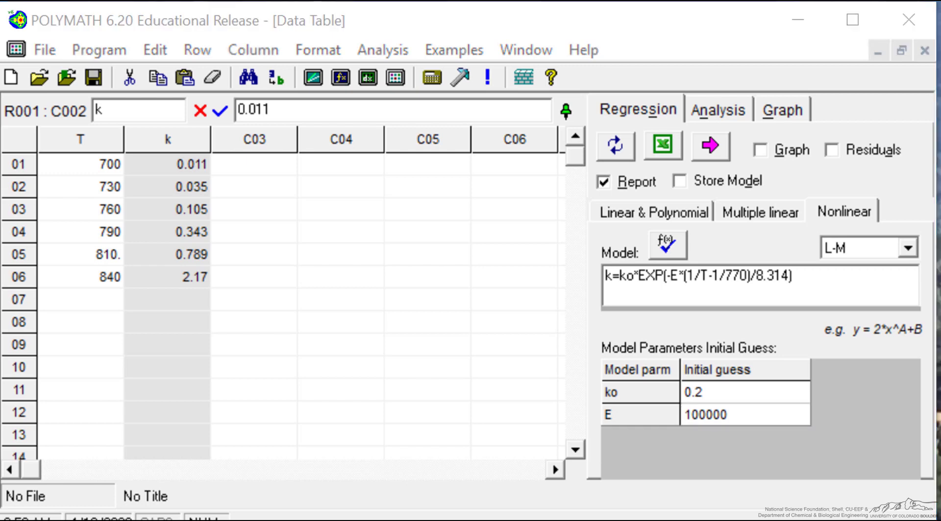
Enable the Graph and Residuals outputs and store model values in column C03.
click(760, 150)
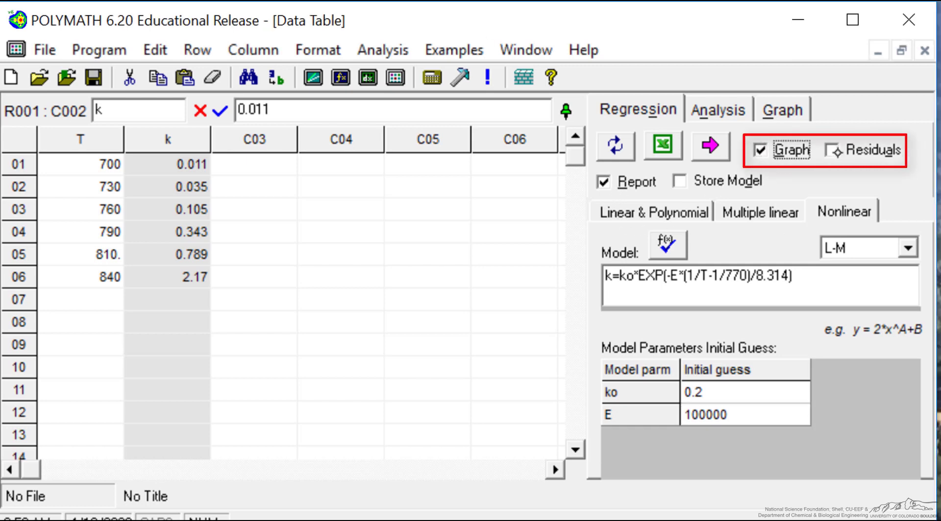
click(833, 150)
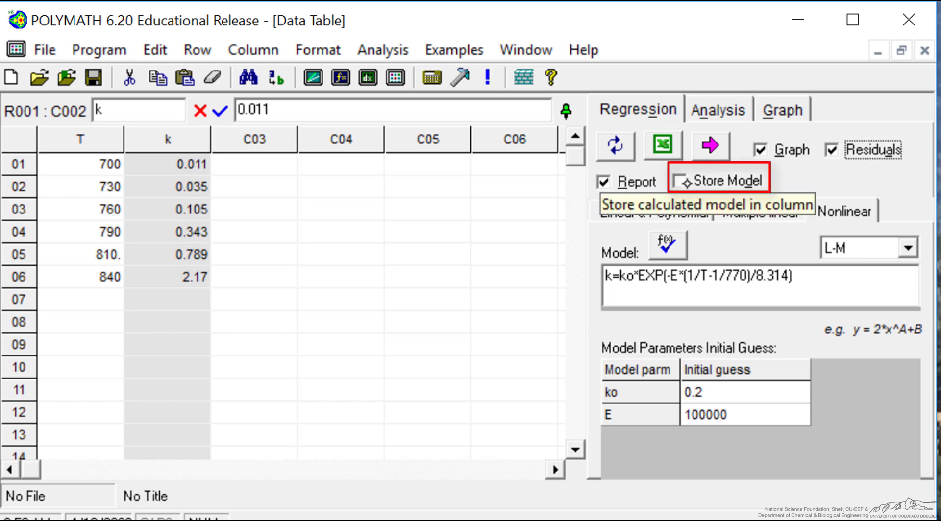
click(685, 182)
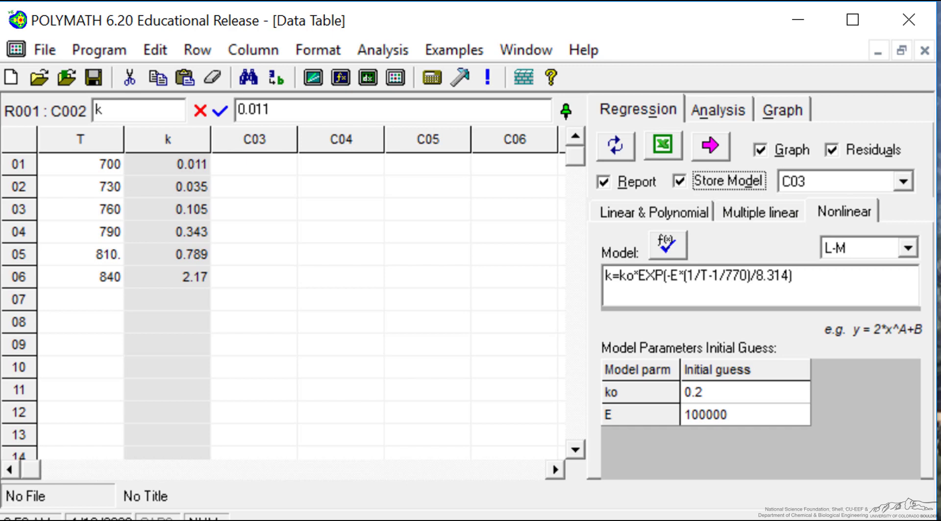
Solve the regression (ko 0.1687, E 1.963E+05, R^2 0.9997) and arrange the report and plot windows.
click(710, 145)
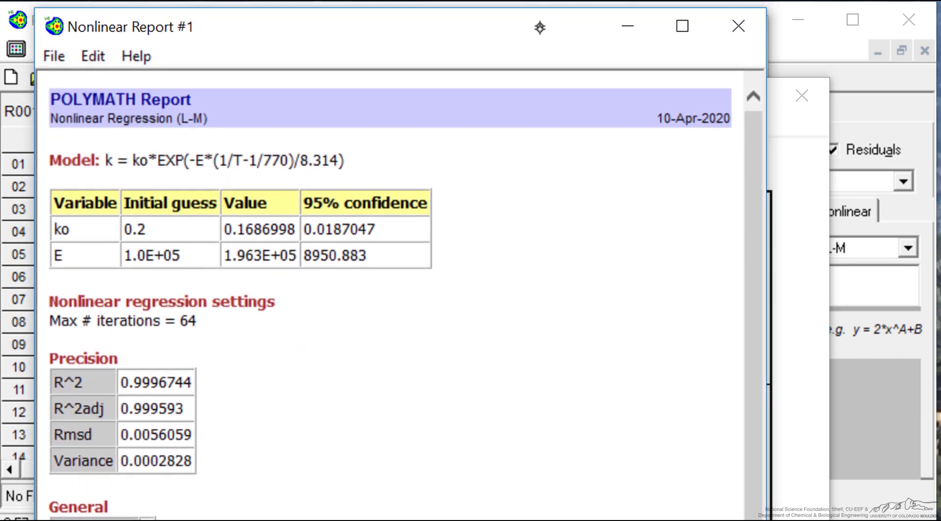
drag(540, 27, 541, 22)
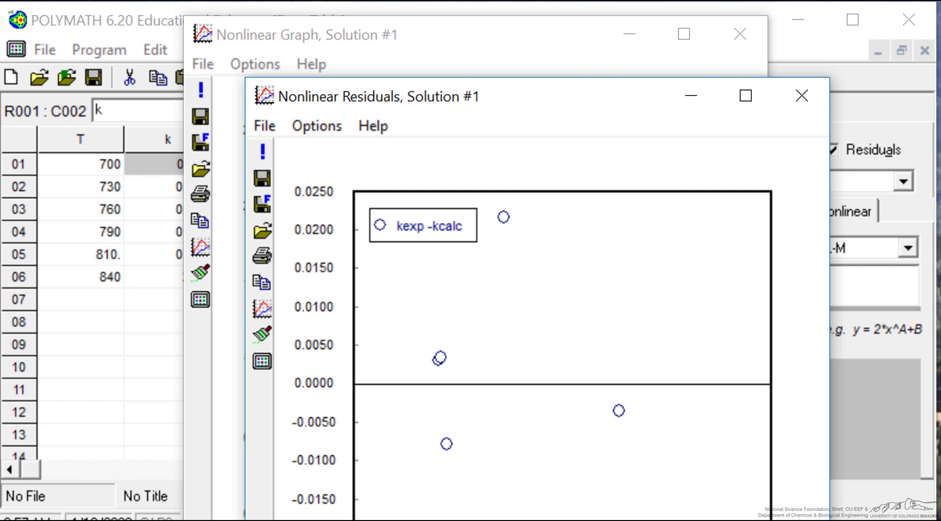
drag(599, 97, 428, 44)
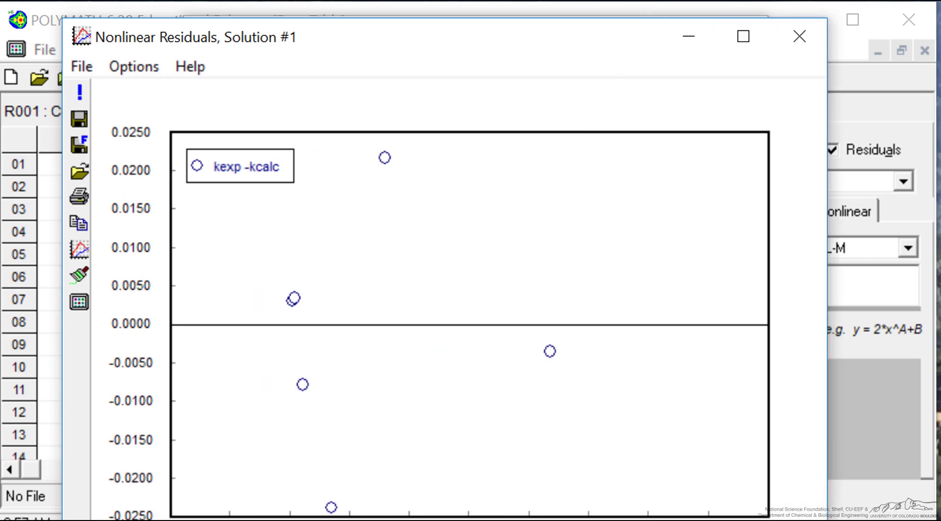
click(695, 45)
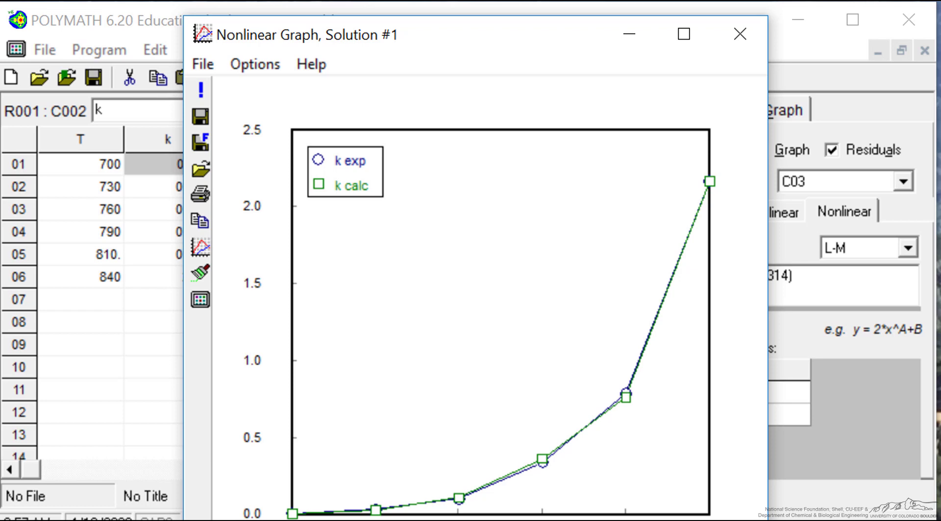
drag(555, 48, 515, 51)
Rename column C03 to kcalc.
click(588, 33)
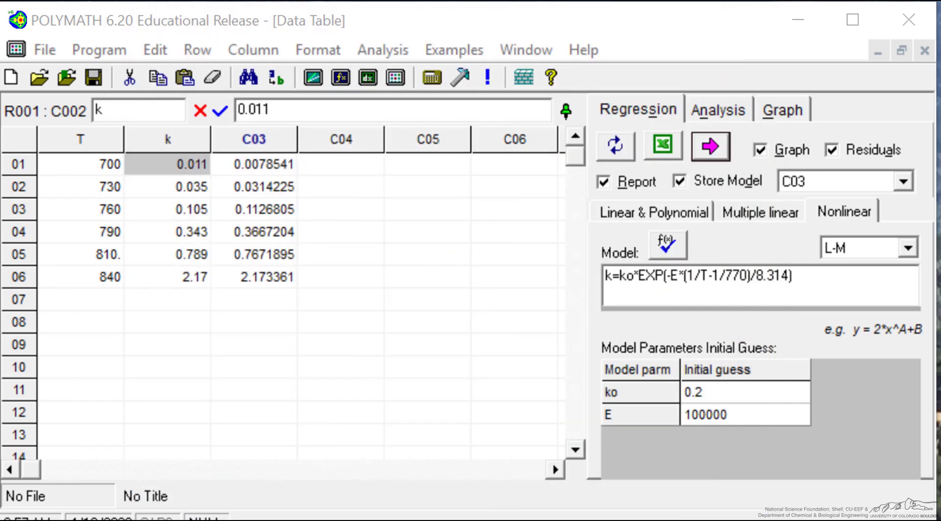
click(268, 141)
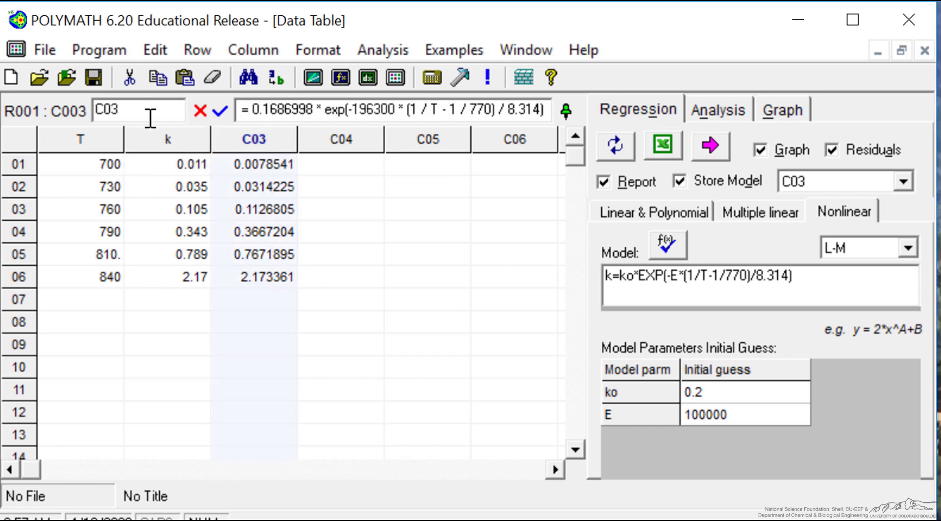
double_click(131, 109)
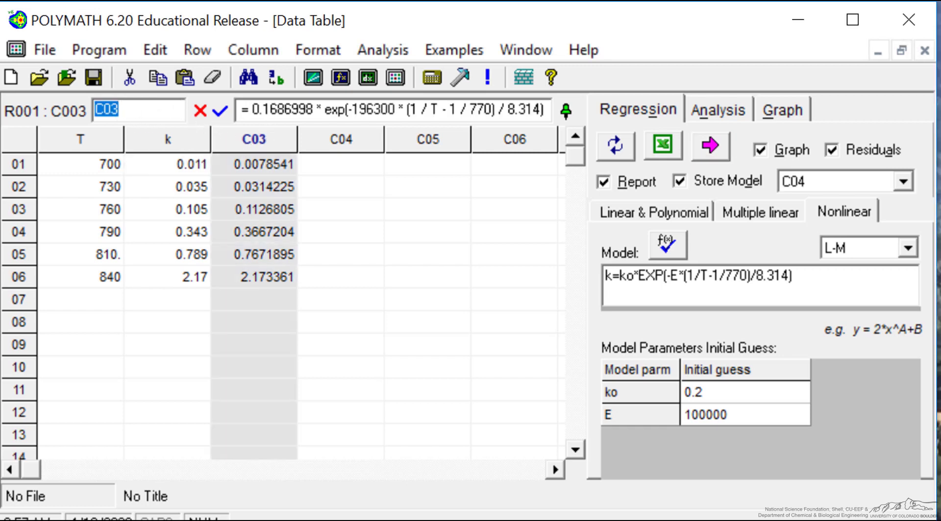
text(kcalc)
key(Return)
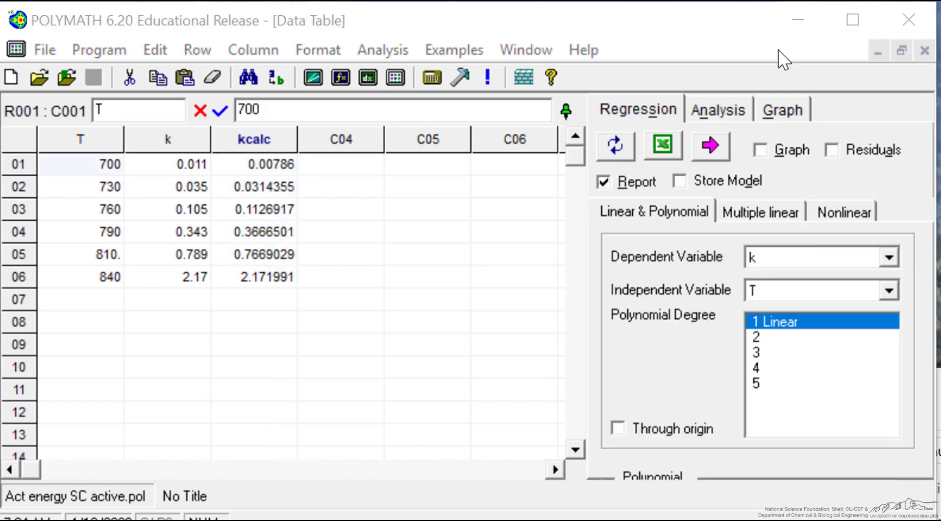
Fill column C04 with the formula k - kcalc and name it residuals.
click(350, 164)
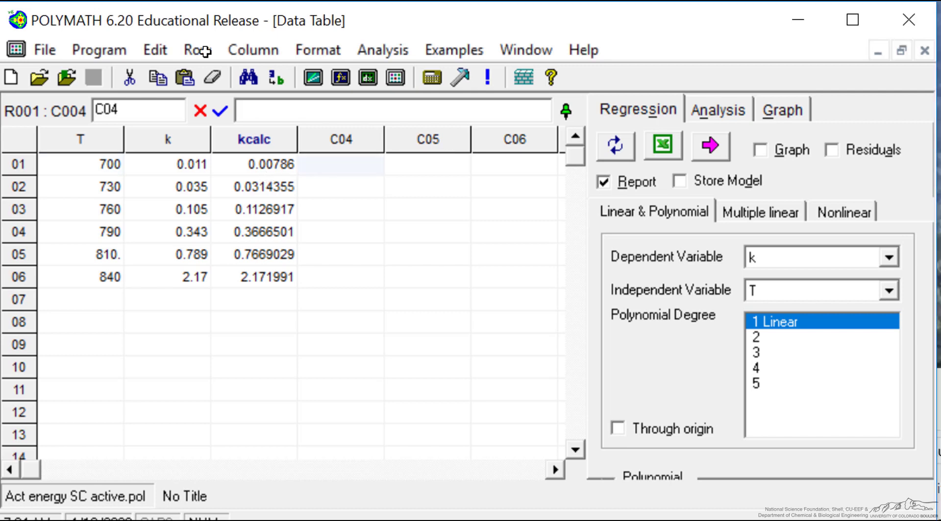
text(=k)
key(BackSpace)
text(k )
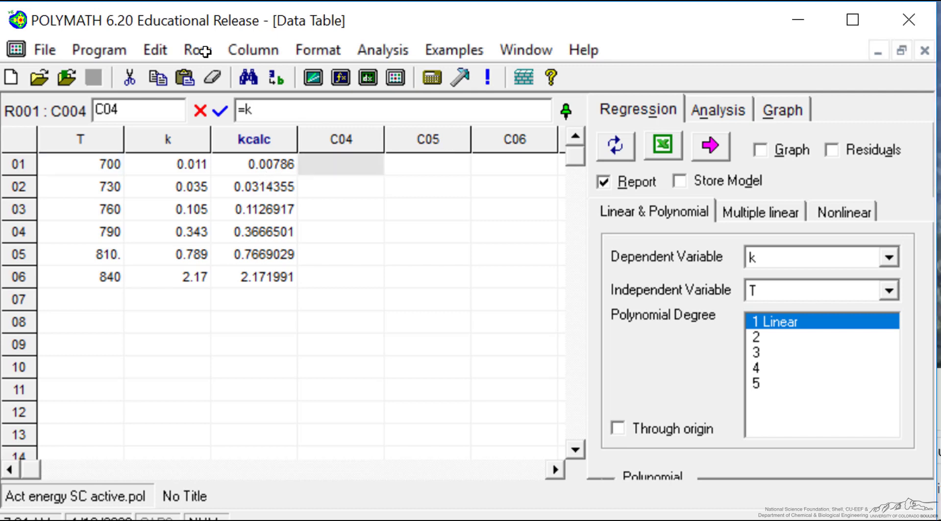
text(- kcalc)
key(Return)
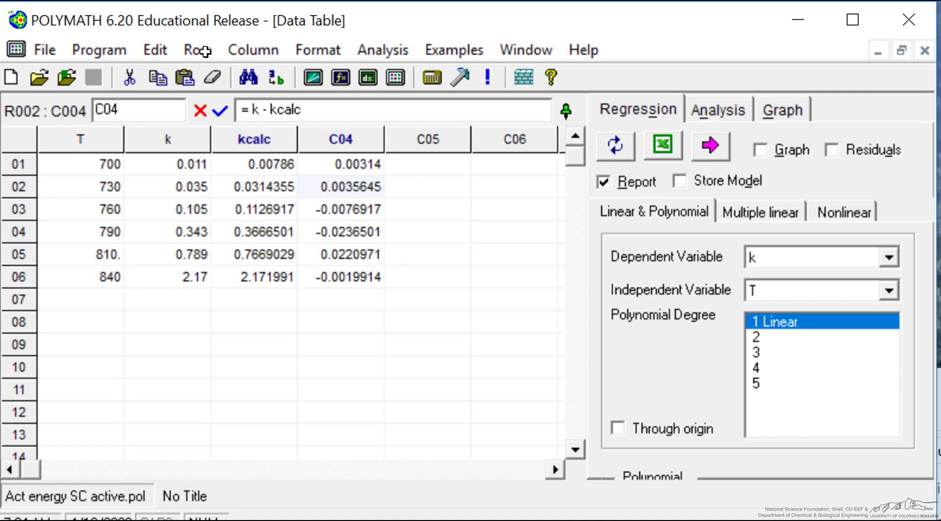
click(358, 141)
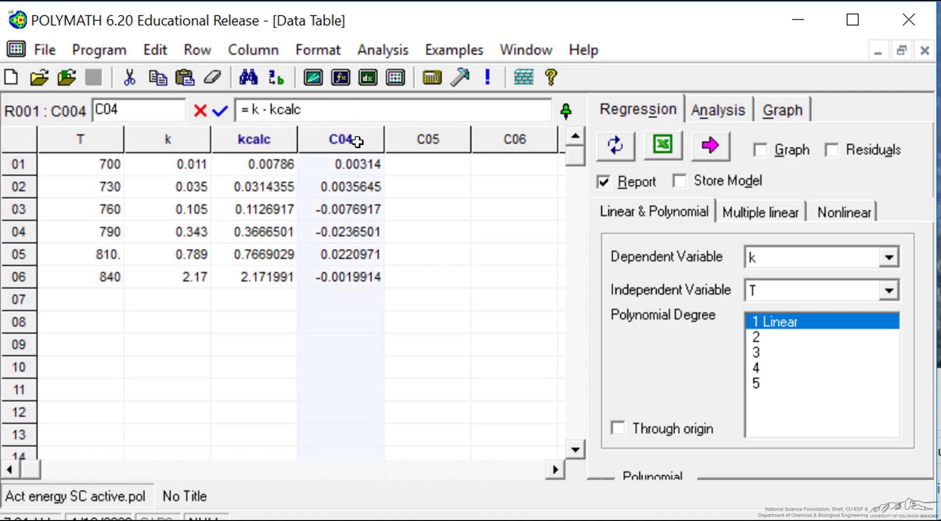
double_click(124, 114)
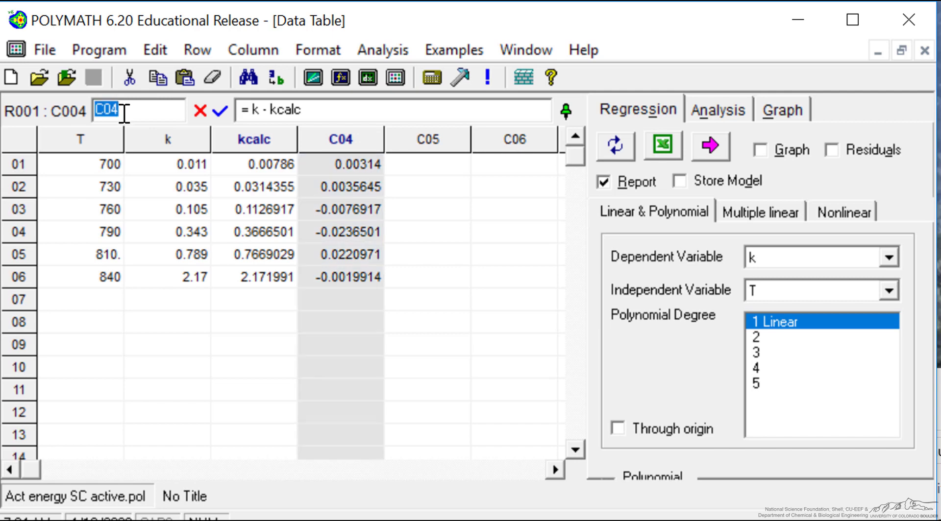
text(residuals)
key(Return)
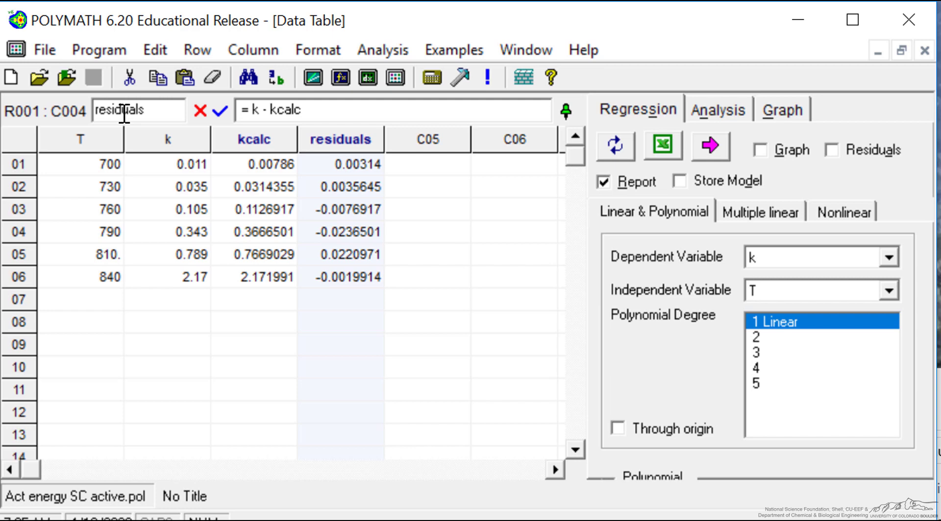
click(853, 215)
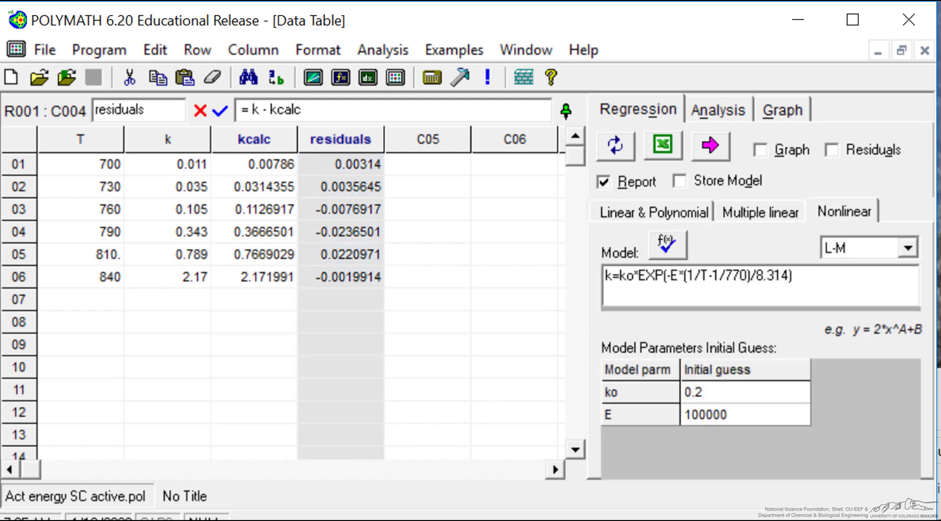